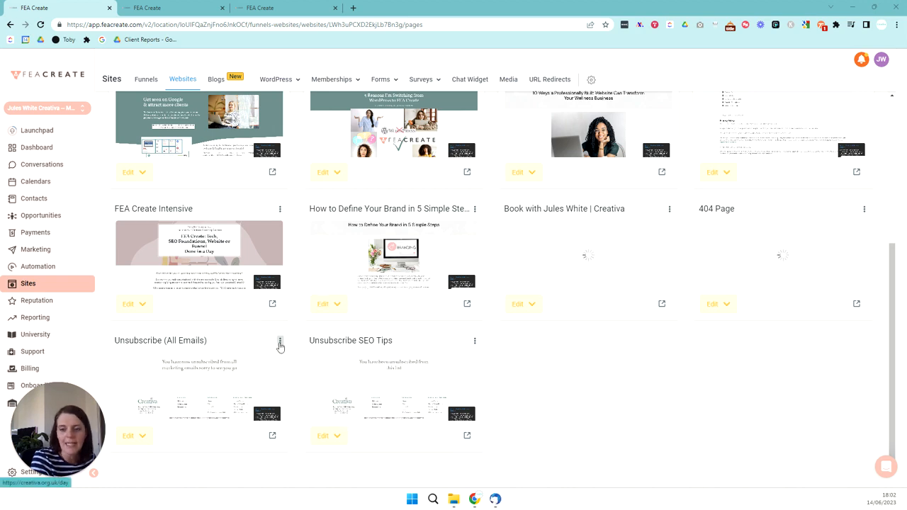
Review the name and path settings of the Unsubscribe (All Emails) website page
left_click(280, 342)
left_click(232, 360)
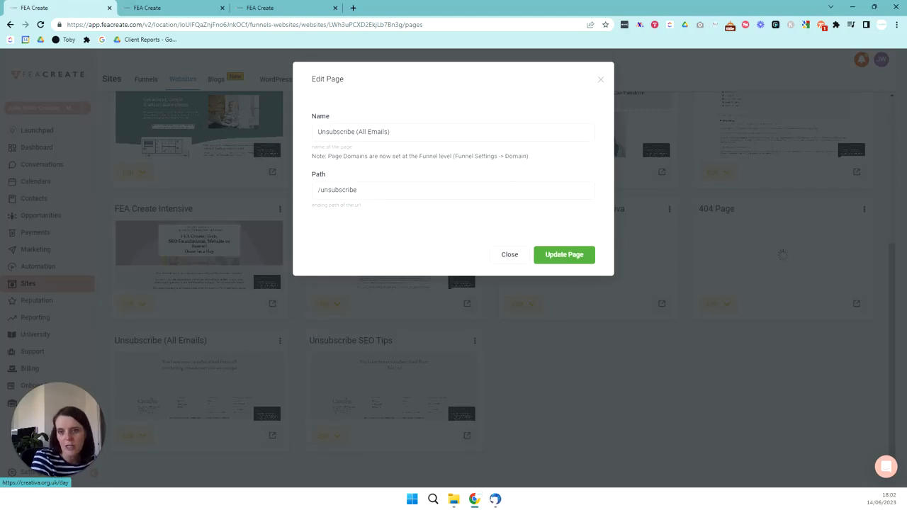
left_click(510, 257)
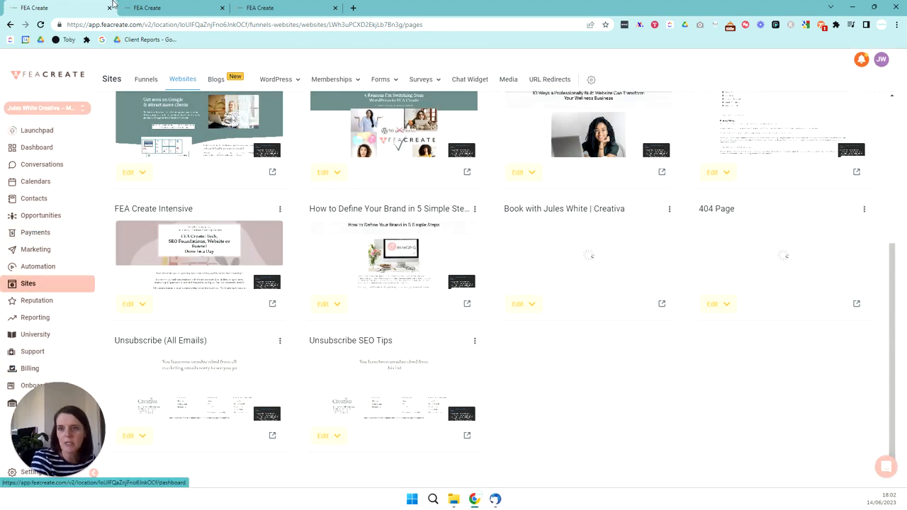
Open the list of trigger links in the Marketing area
left_click(170, 7)
left_click(256, 5)
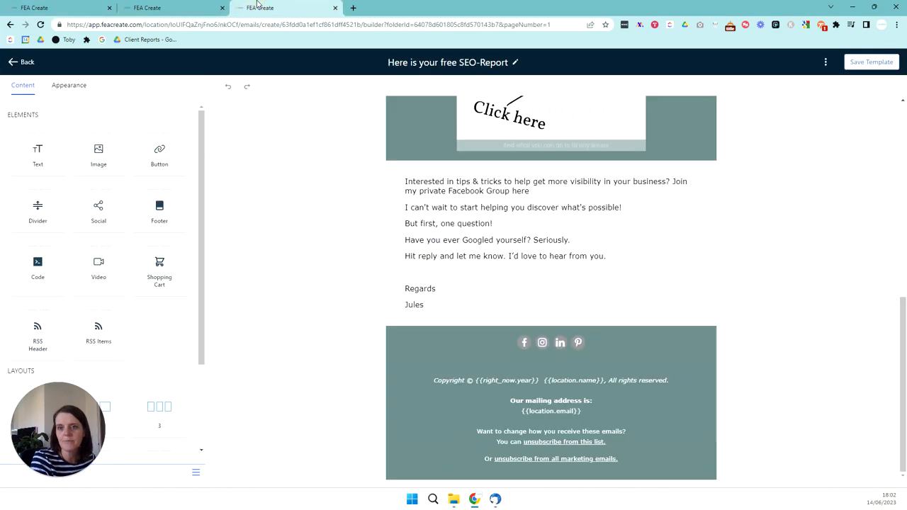
left_click(60, 8)
left_click(39, 265)
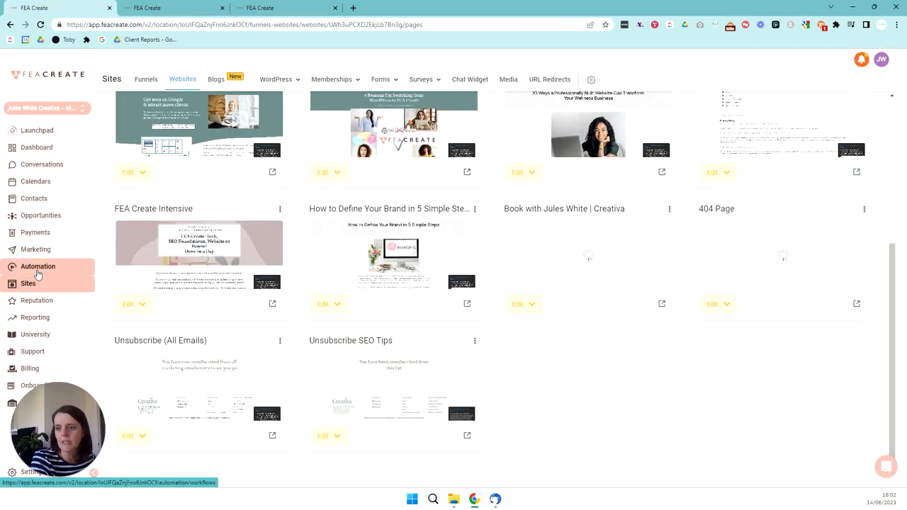
left_click(35, 252)
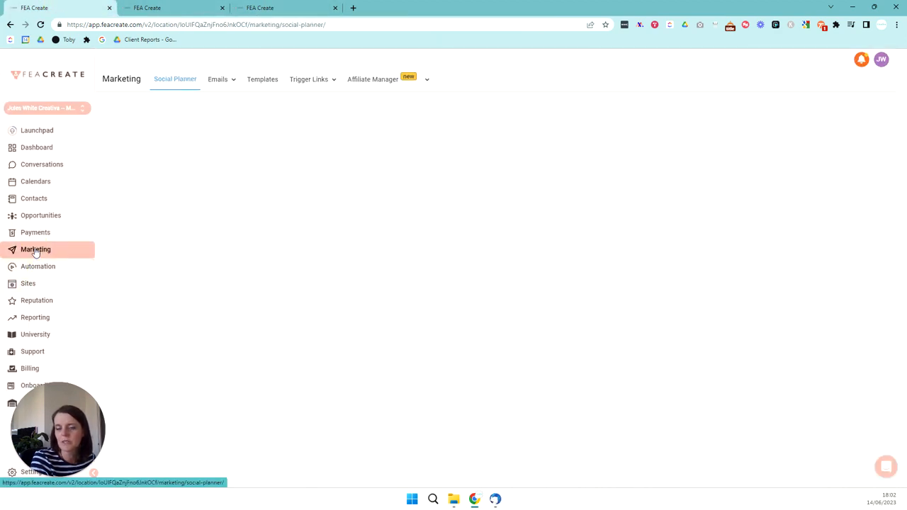
left_click(317, 82)
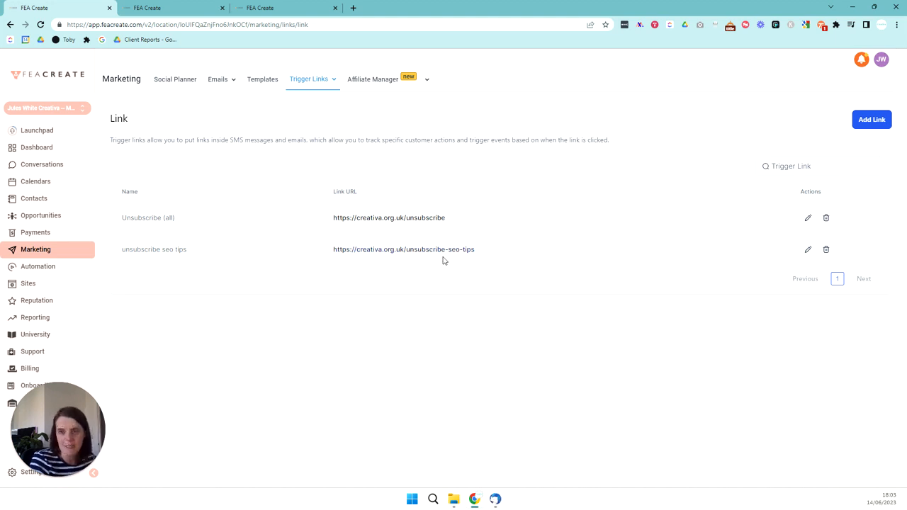
In the Unsubscribe From All Emails workflow, set the trigger's link filter to Unsubscribe (all) and save the trigger
left_click(152, 8)
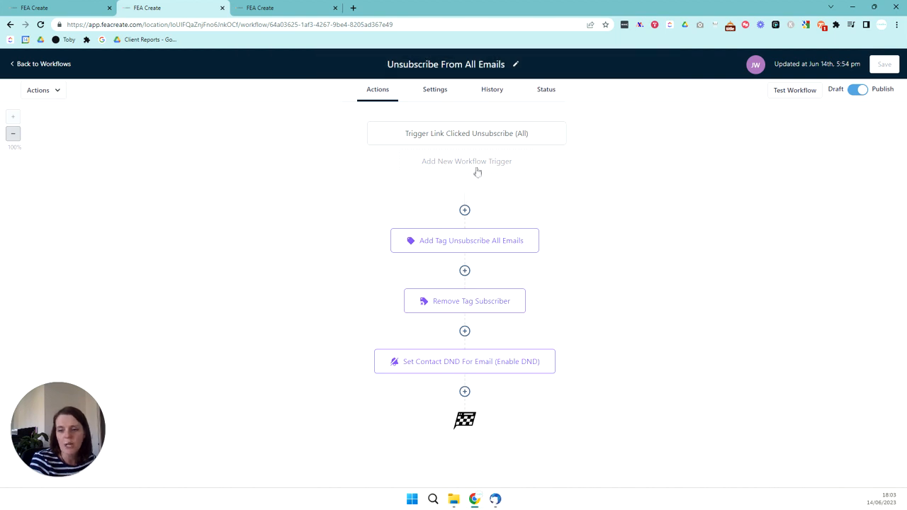
left_click(455, 138)
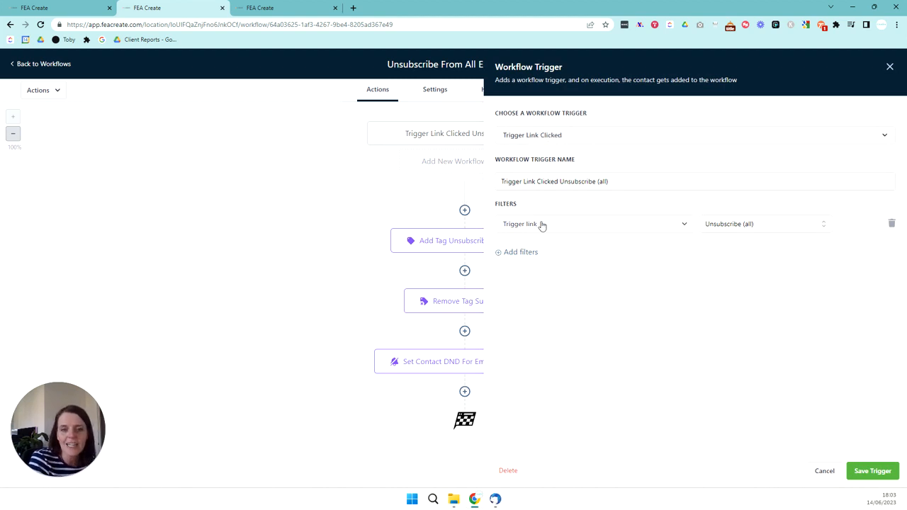
left_click(760, 228)
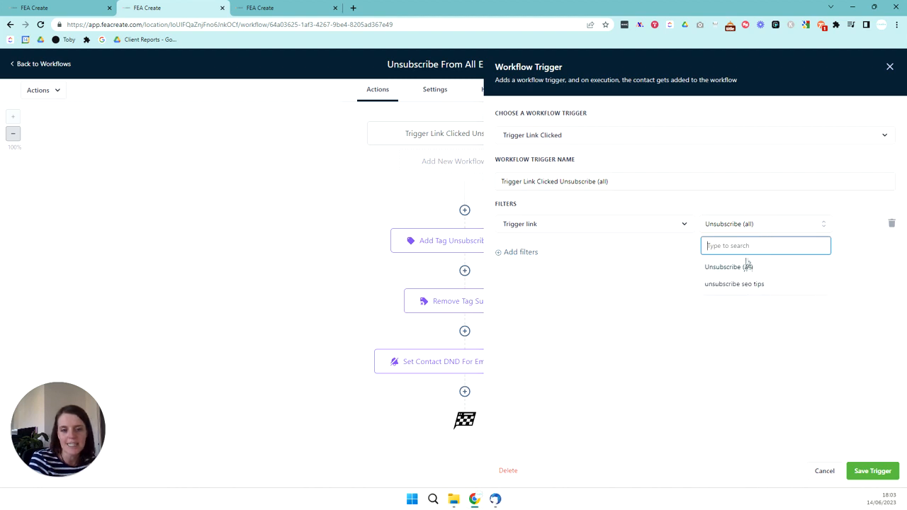
left_click(744, 267)
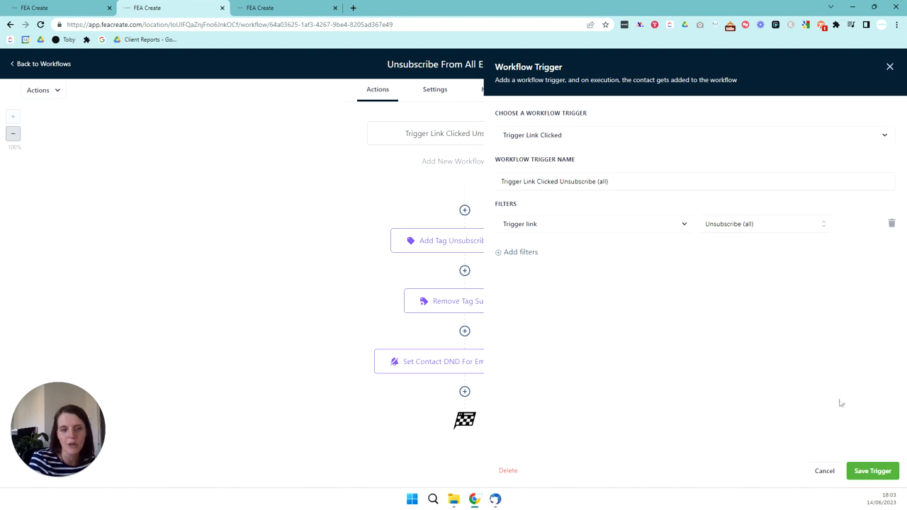
left_click(872, 471)
Save the action that adds the "unsubscribe all emails" tag and the action that removes the "subscriber" tag
left_click(535, 234)
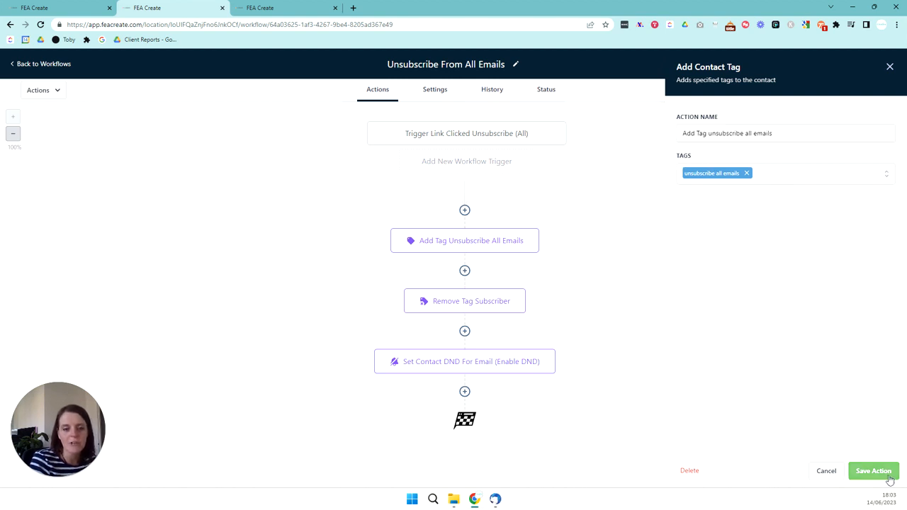
left_click(882, 474)
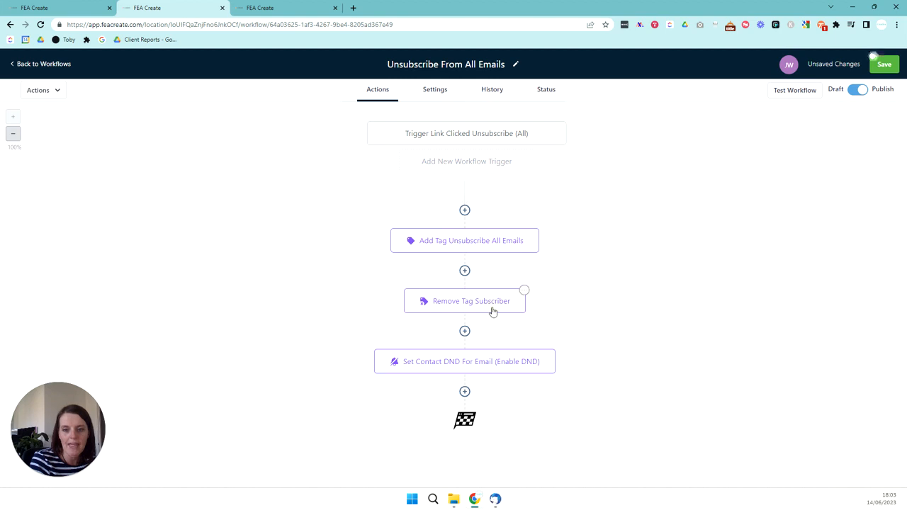
left_click(492, 303)
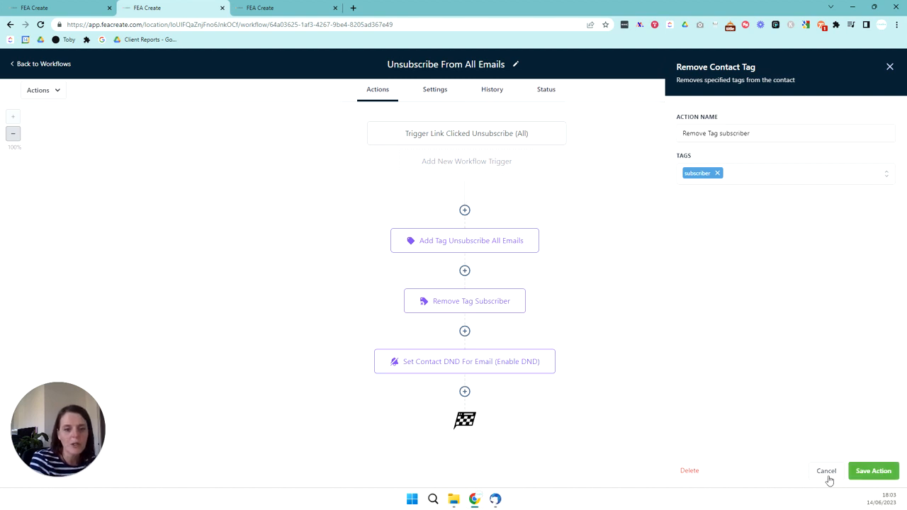
left_click(869, 471)
Set the contact DND action to Enable DND for specific channels, with Email as the channel, and save it
left_click(486, 363)
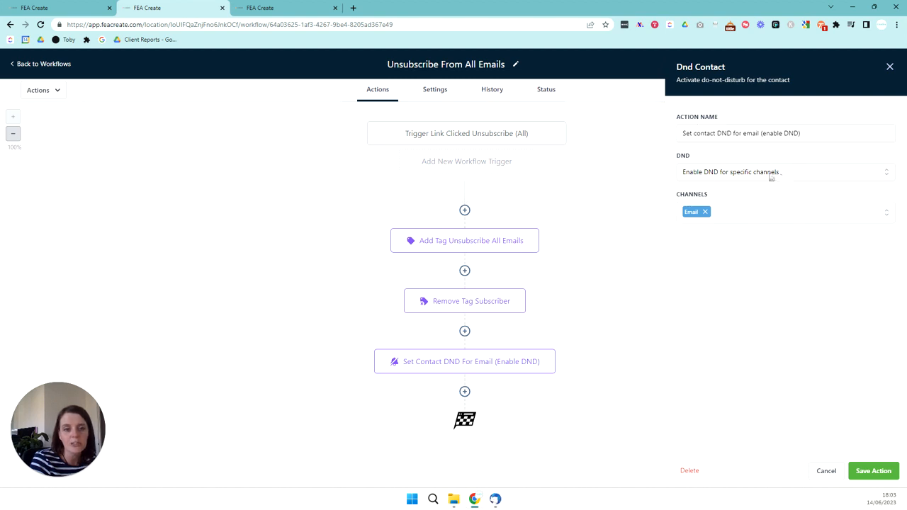
left_click(771, 177)
left_click(738, 245)
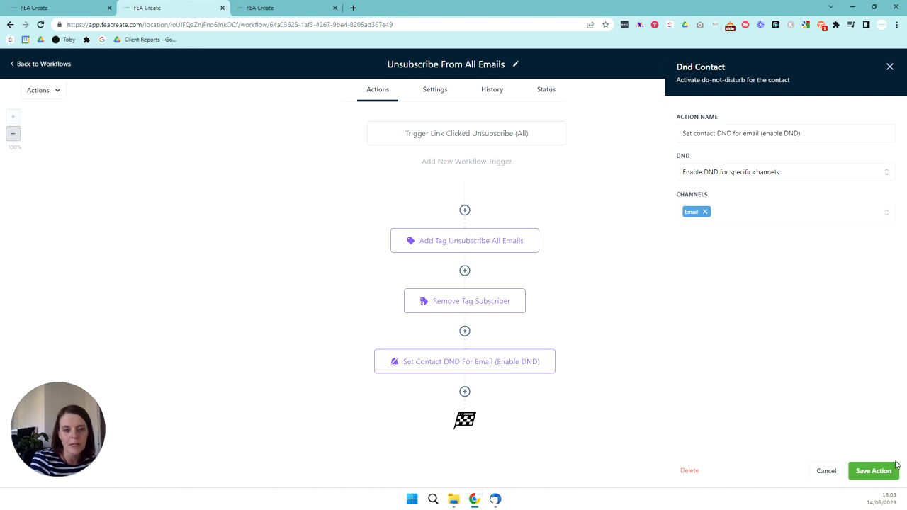
left_click(879, 472)
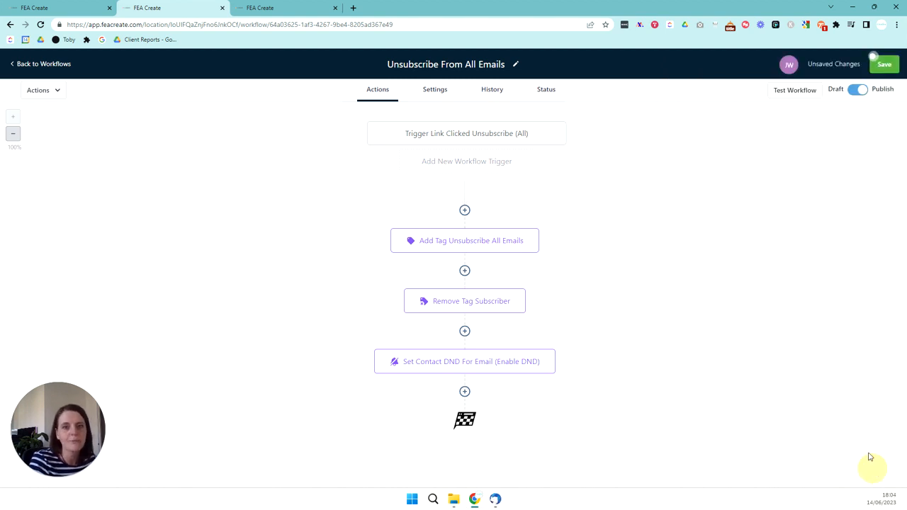
Save the Unsubscribe From All Emails workflow without discarding its changes
left_click(46, 64)
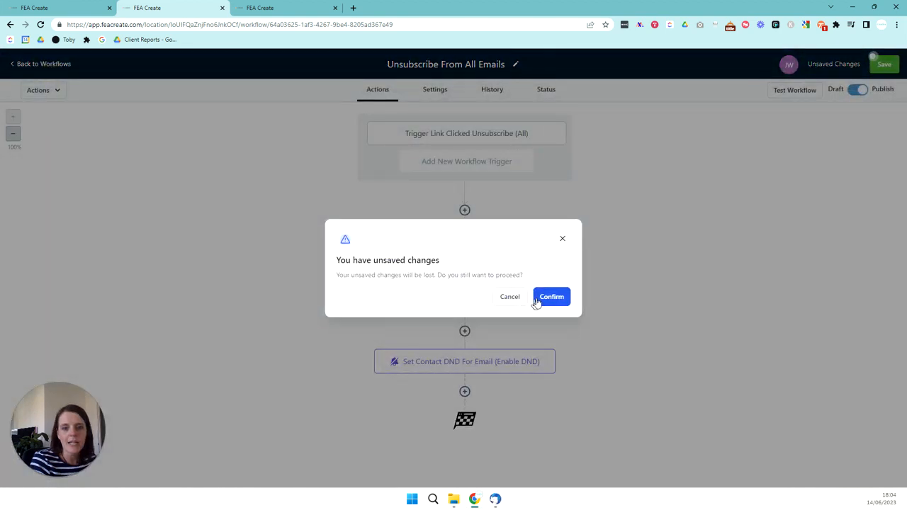
left_click(510, 297)
left_click(883, 64)
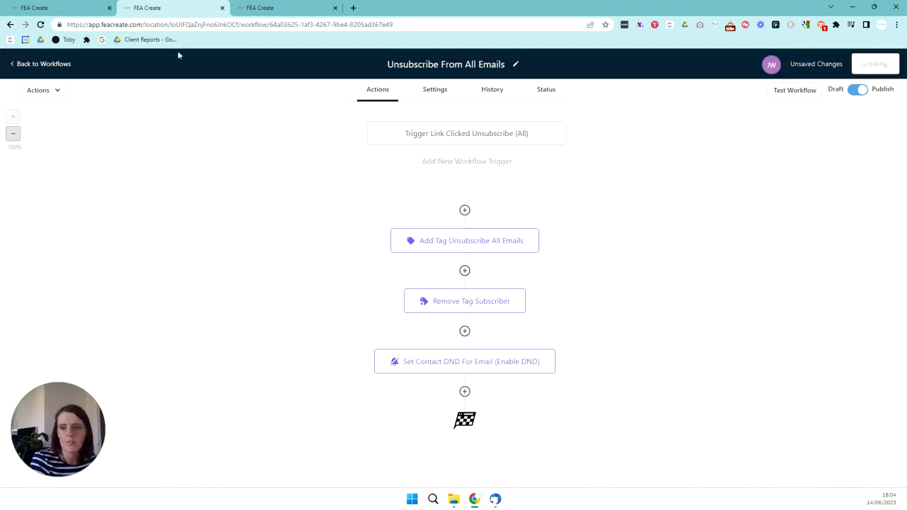
Return to the workflow list and open the Unsubscribe From SEO Tips workflow on page 3
left_click(48, 64)
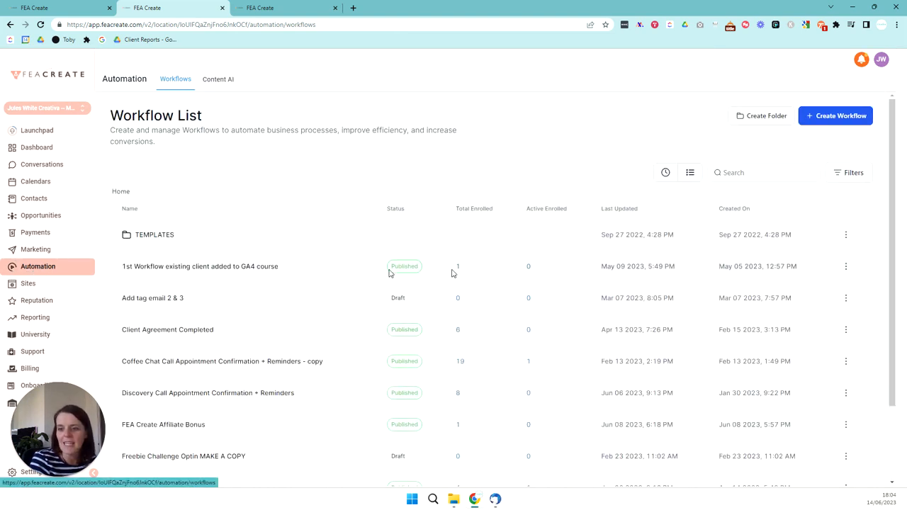
scroll(719, 381, "down", 3)
left_click(822, 459)
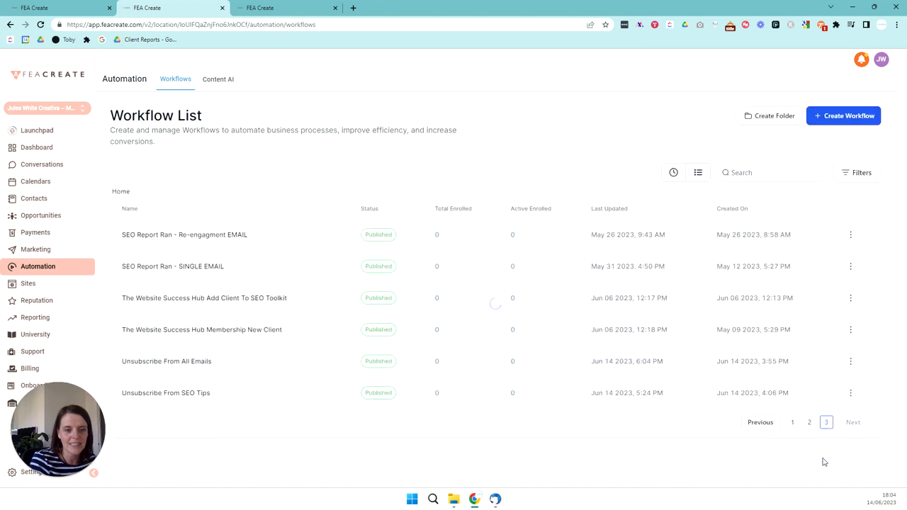
left_click(179, 399)
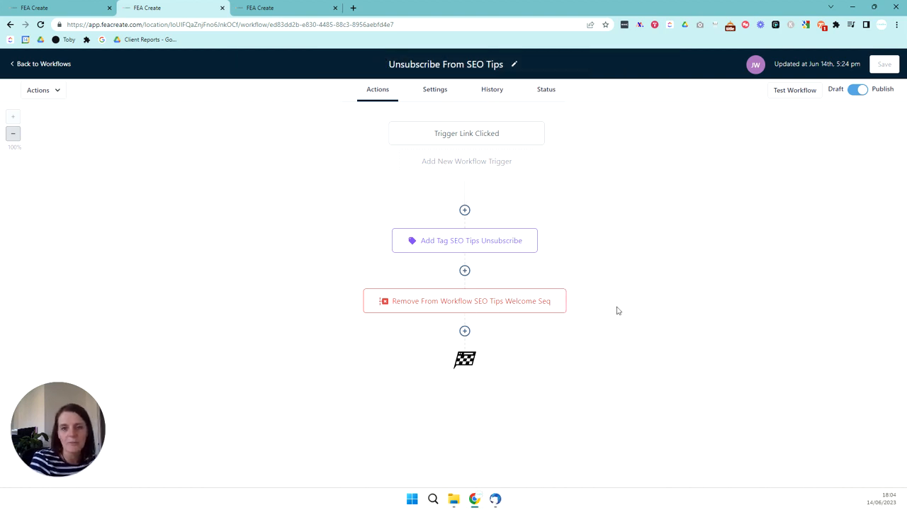
Review the trigger link filter of the Unsubscribe From SEO Tips workflow without saving changes
left_click(492, 141)
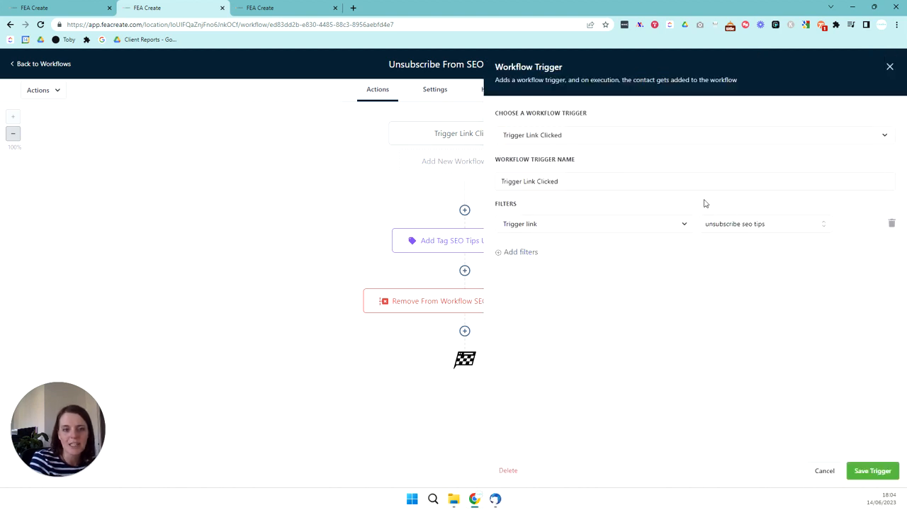
left_click(738, 227)
left_click(737, 226)
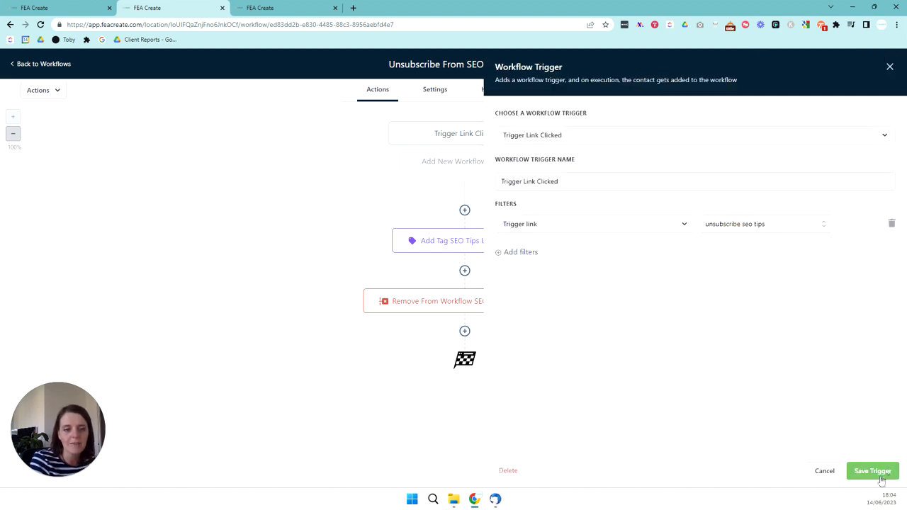
left_click(828, 472)
Review the settings of the Add Tag SEO Tips Unsubscribe and Remove From Workflow actions, and leave the workflow
left_click(472, 245)
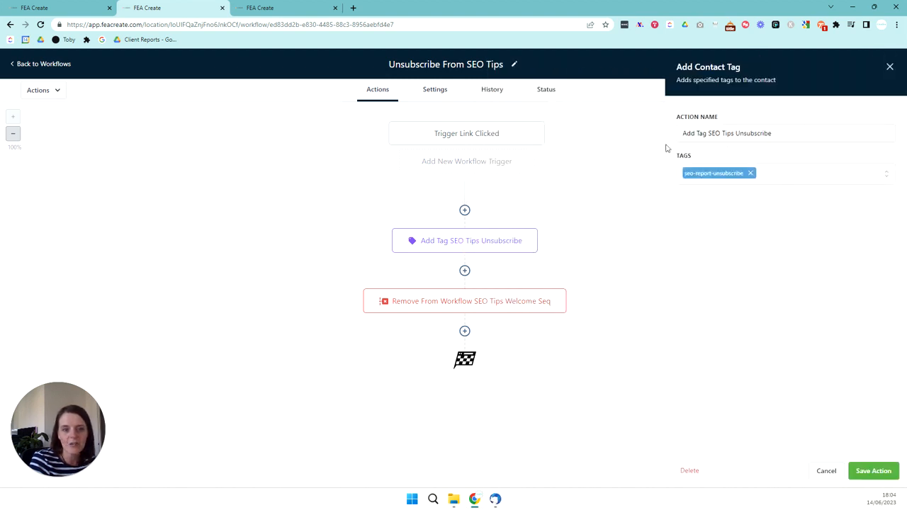
left_click(822, 471)
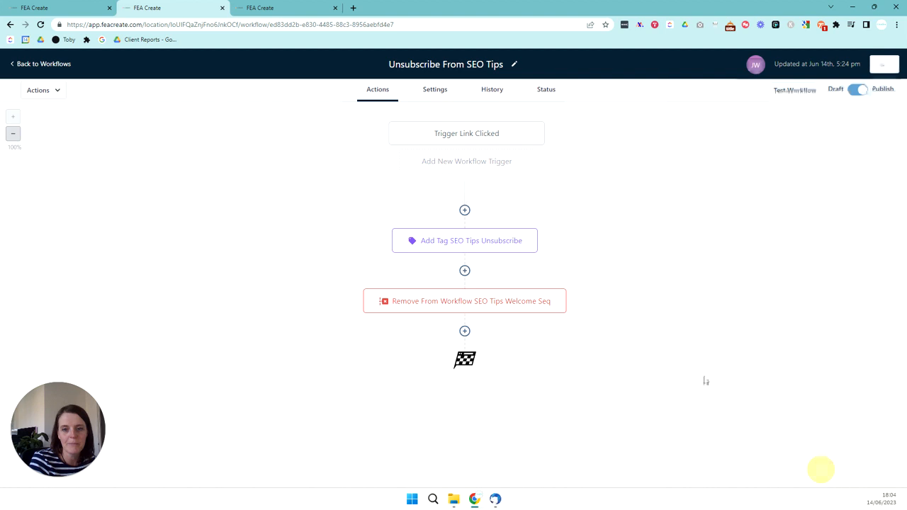
left_click(512, 310)
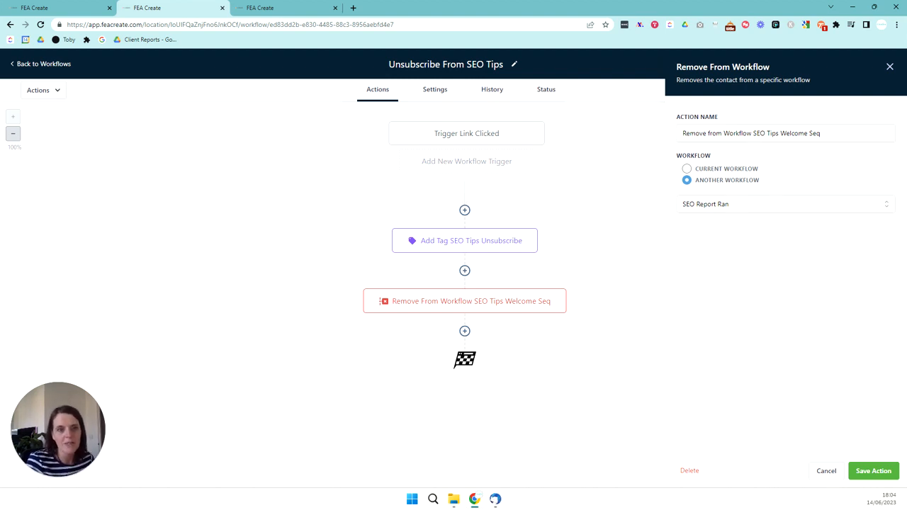
left_click(827, 471)
left_click(23, 64)
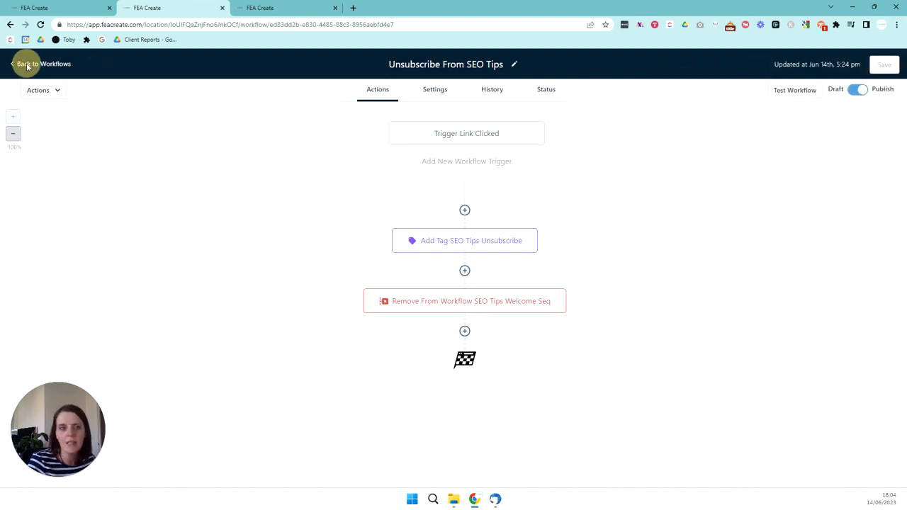
Open the footer of the "Here is your free SEO-Report" email template for editing
left_click(276, 7)
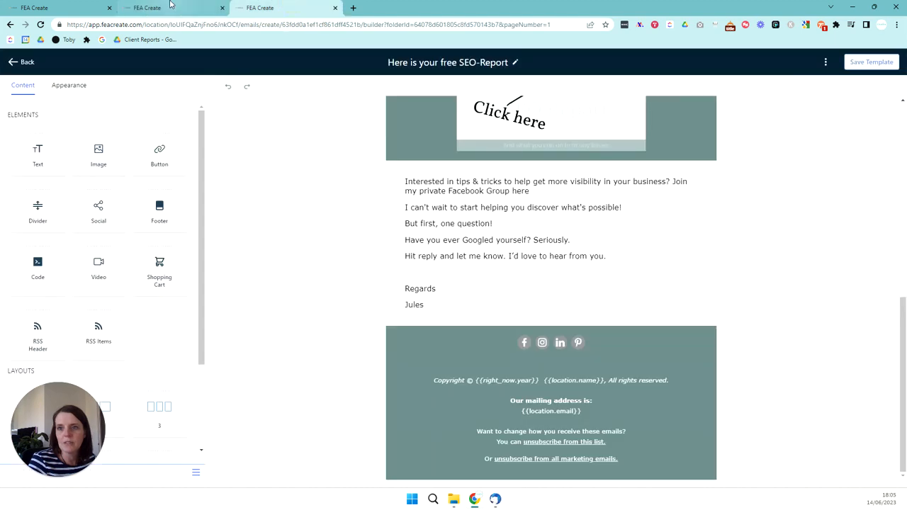
left_click(173, 7)
left_click(260, 7)
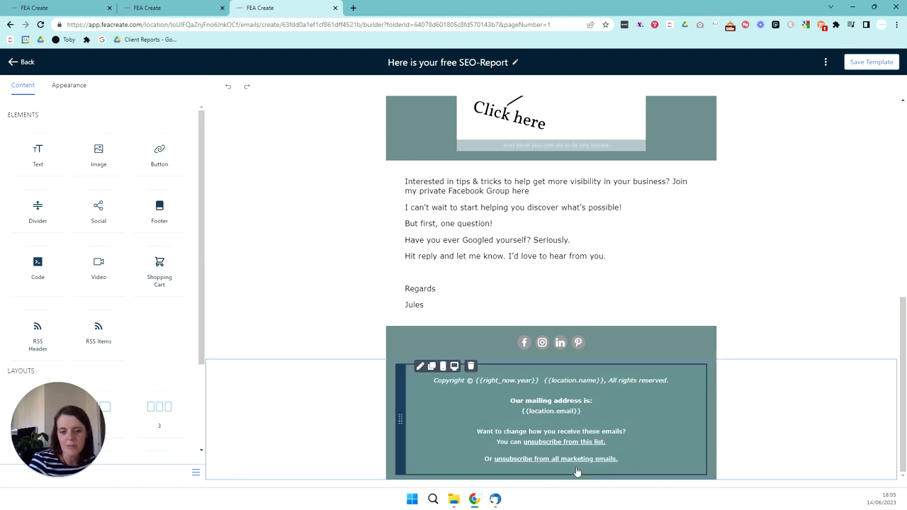
left_click(679, 440)
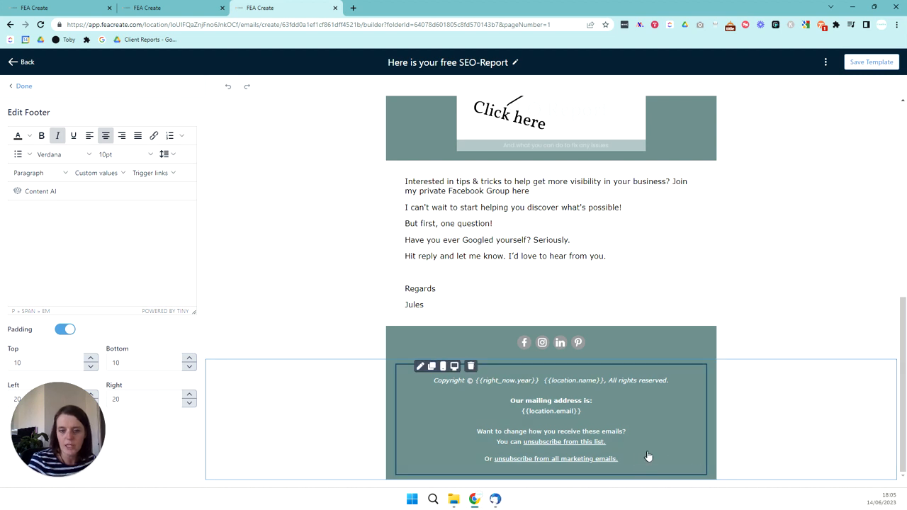
Change the colour of all the footer text to black
left_click(186, 304)
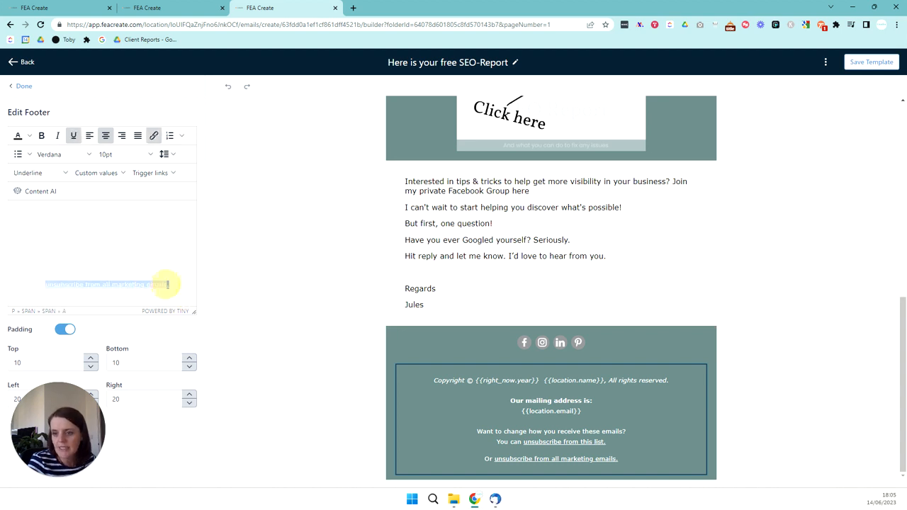
left_click_drag(168, 285, 9, 206)
left_click(18, 135)
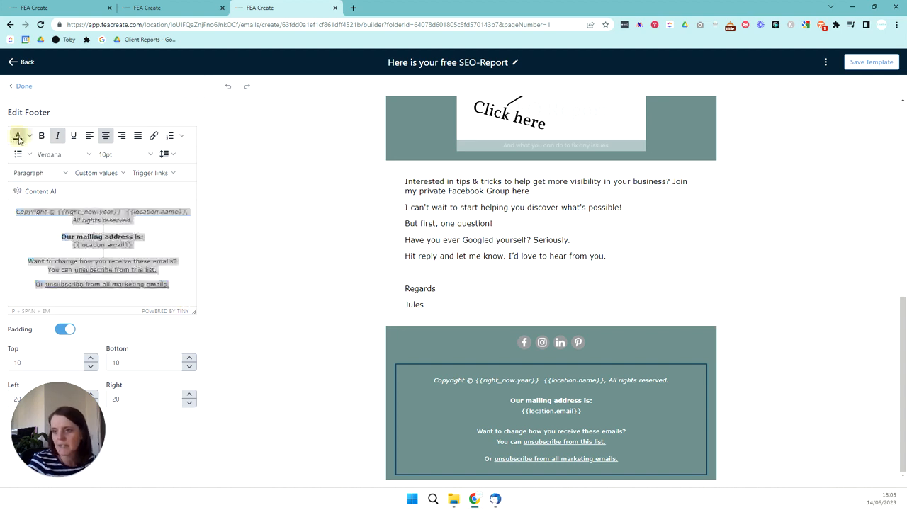
left_click(143, 237)
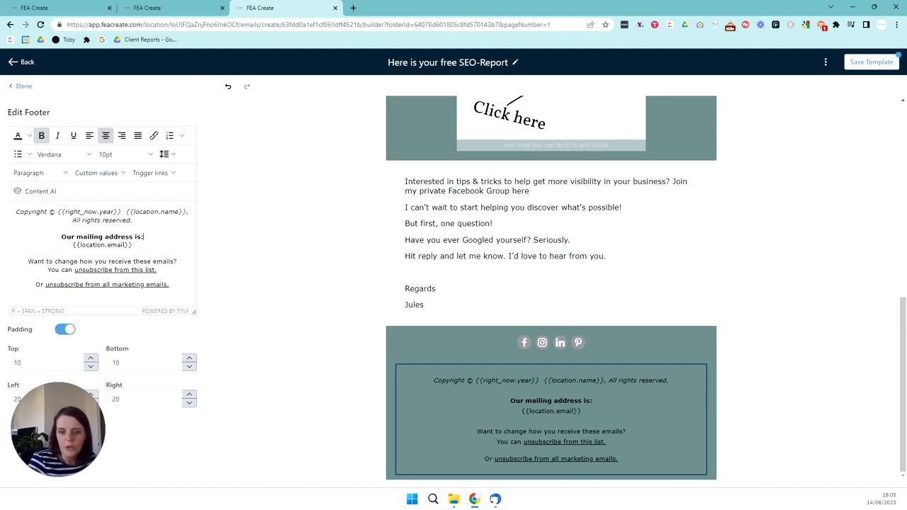
Review the link settings of the "unsubscribe from this list." footer text and leave them without saving
left_click_drag(75, 270, 157, 271)
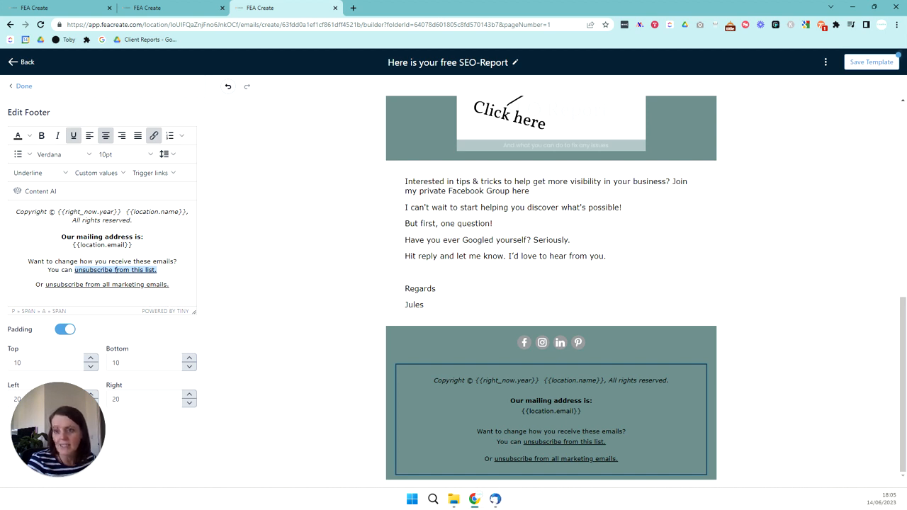
left_click(153, 135)
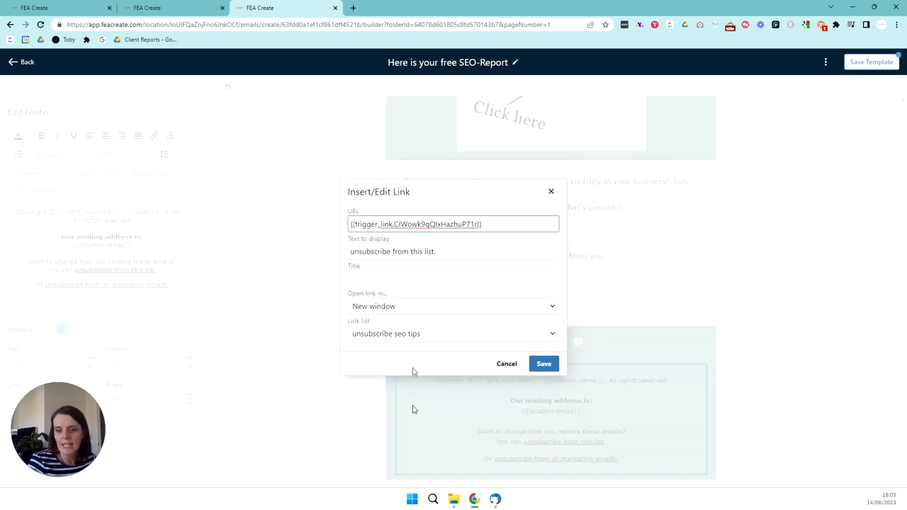
left_click(369, 335)
left_click(371, 333)
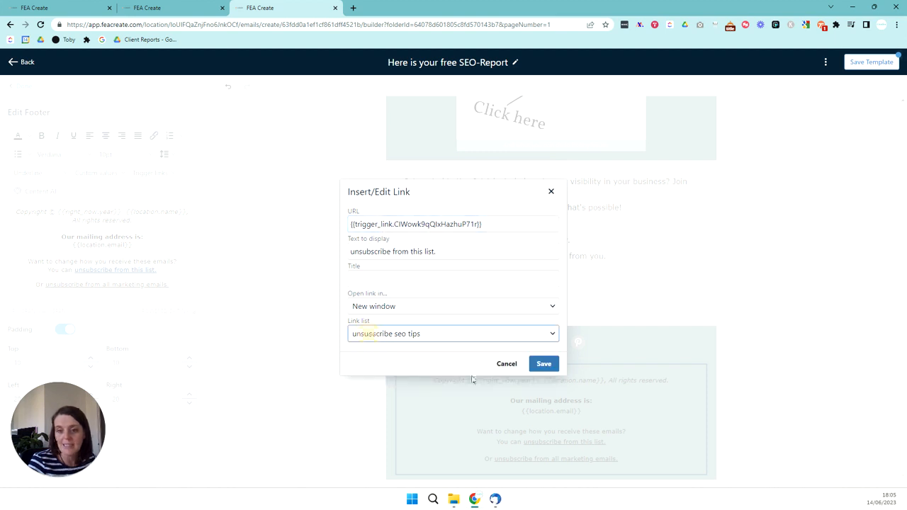
left_click(500, 364)
Examine the trigger links available in the link list for the footer words "Want to change", without inserting a link
left_click_drag(46, 284, 157, 284)
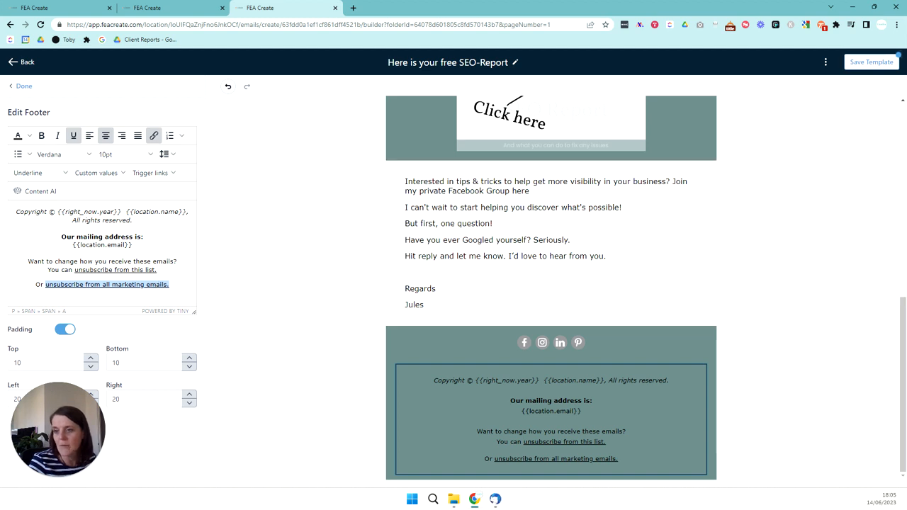
left_click_drag(28, 261, 78, 262)
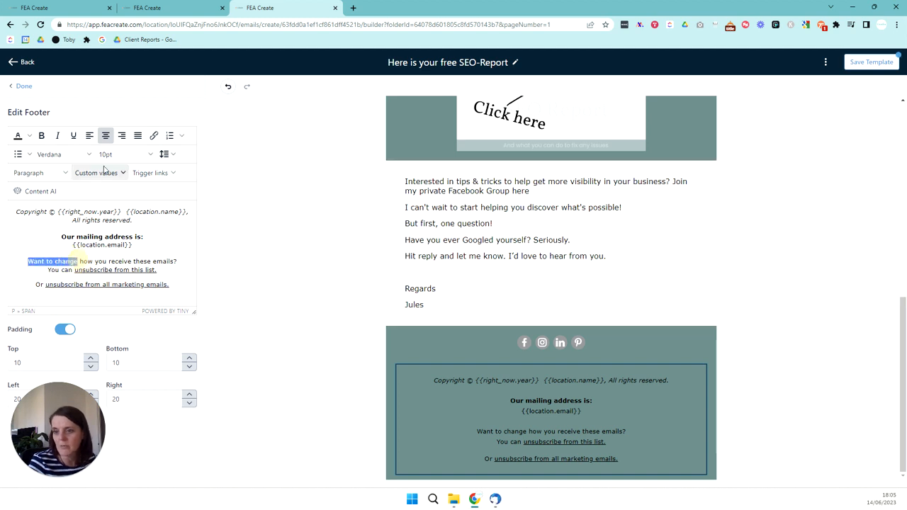
left_click(154, 136)
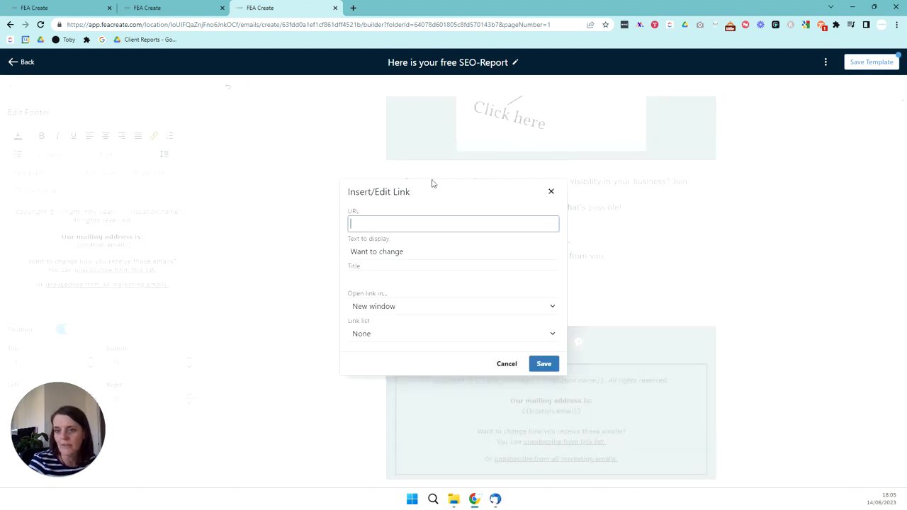
left_click(391, 338)
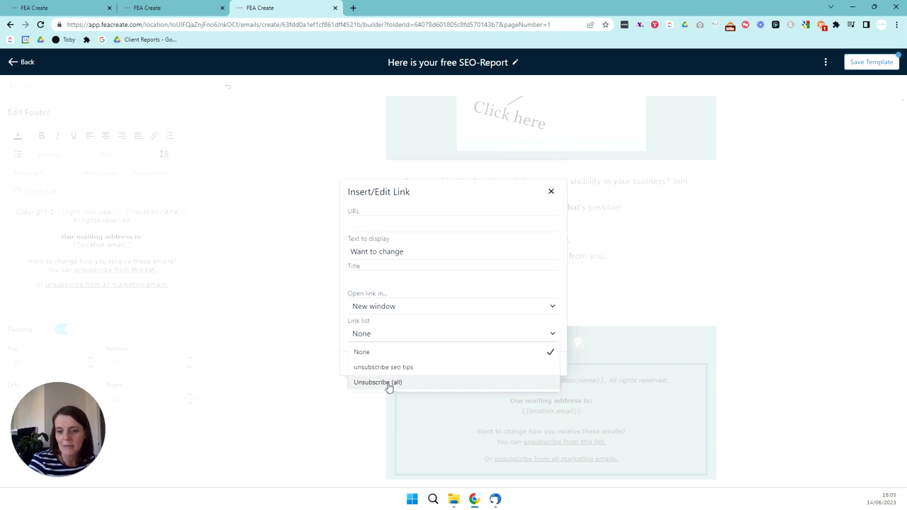
left_click(552, 192)
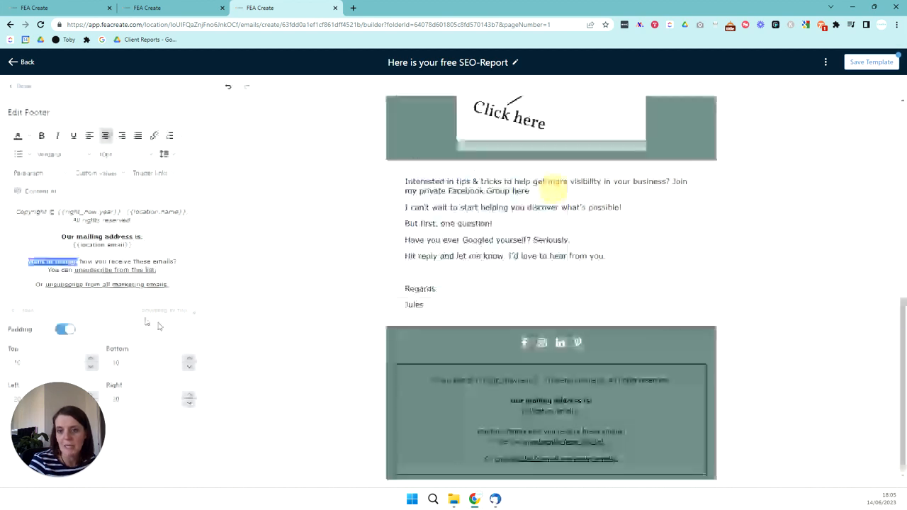
Check the link settings of the "unsubscribe from all marketing emails." footer text without changing them, and save the email template
left_click_drag(45, 284, 169, 285)
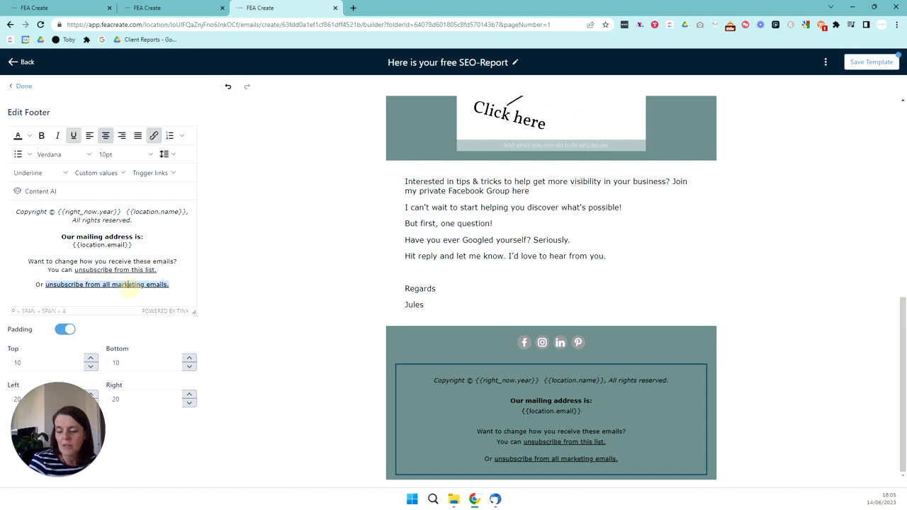
left_click(154, 136)
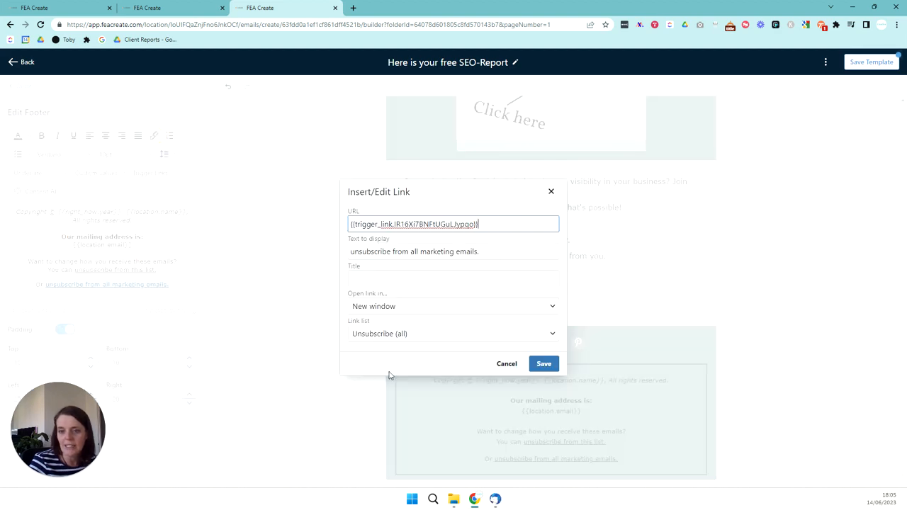
left_click(506, 364)
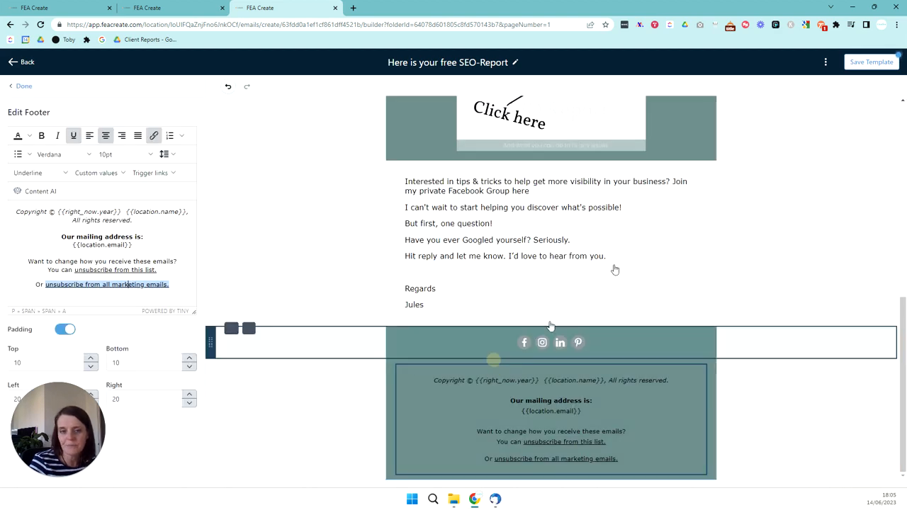
left_click(876, 62)
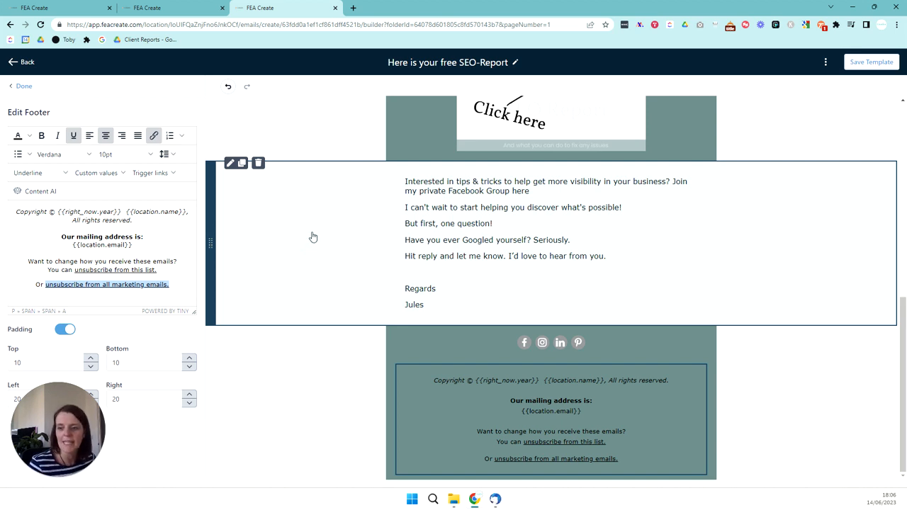
Return to the Automation workflow list and show its third page
left_click(183, 8)
scroll(560, 334, "down", 2)
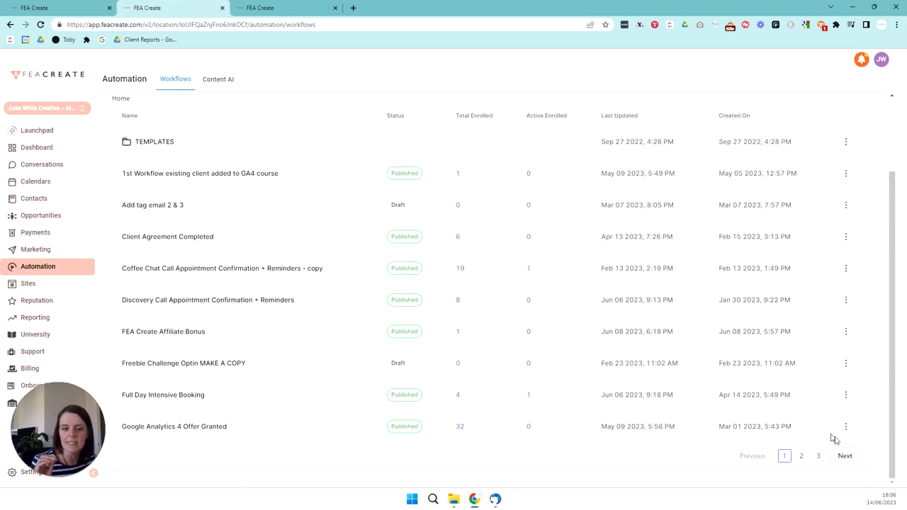
left_click(821, 458)
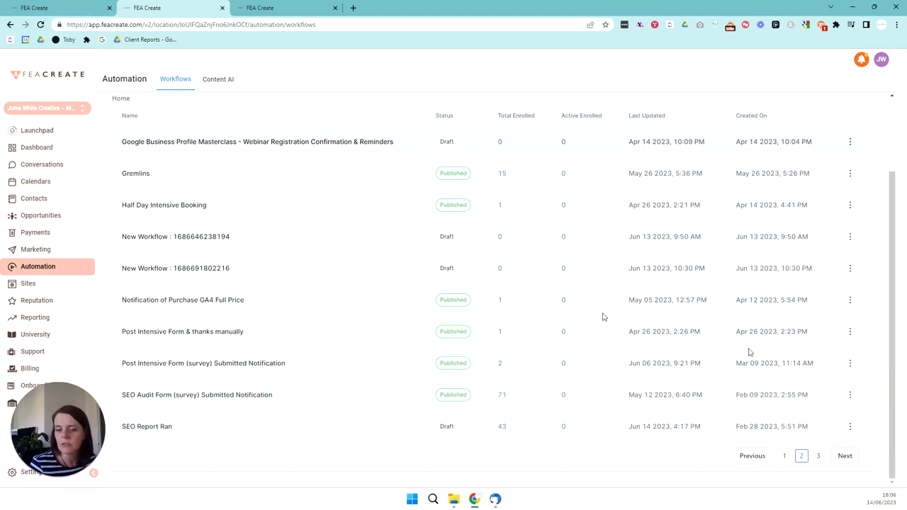
left_click(819, 458)
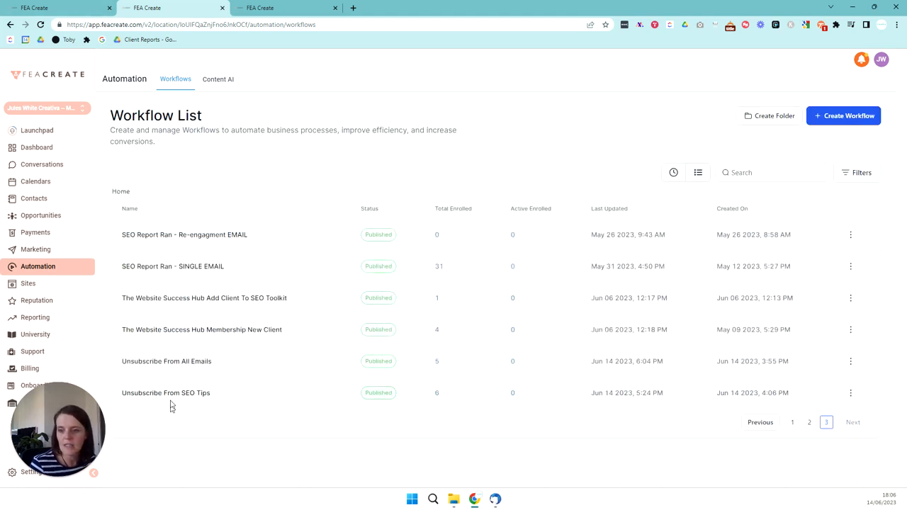